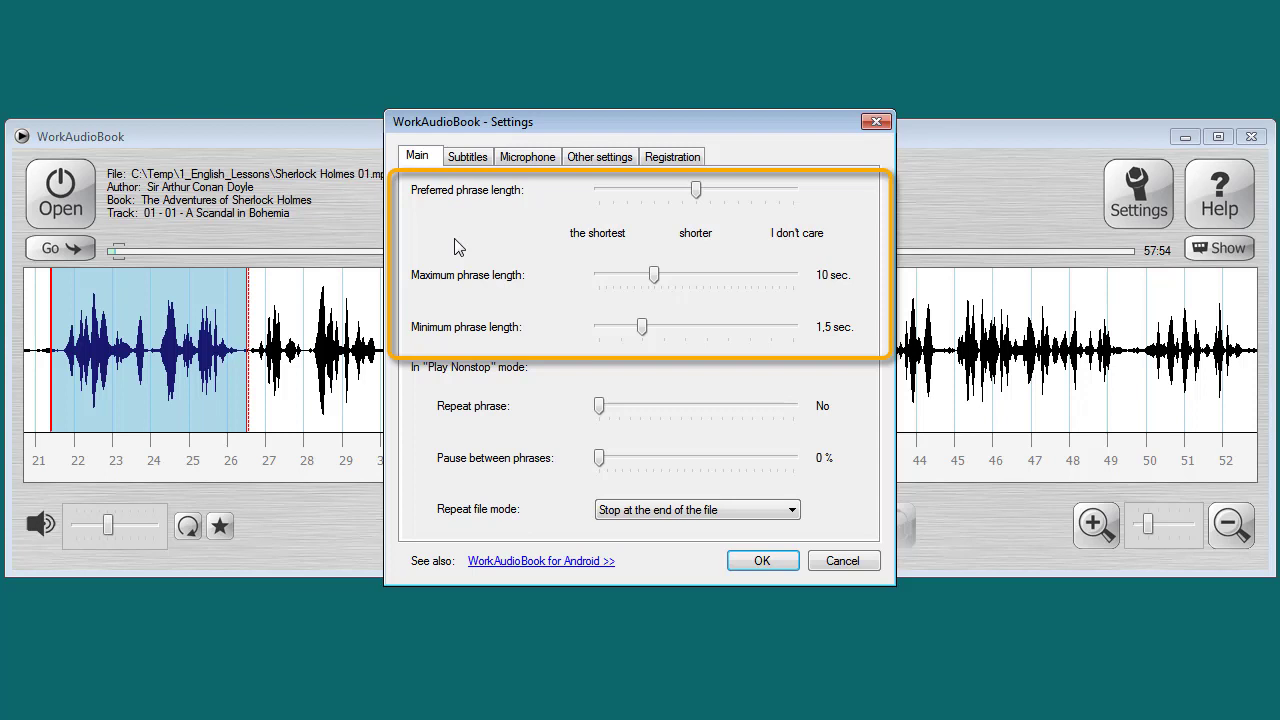
{"action": "mouse_move", "coordinate": [654, 274]}
{"action": "left_mouse_down"}
{"action": "mouse_move", "coordinate": [798, 280]}
{"action": "mouse_move", "coordinate": [600, 282]}
{"action": "mouse_move", "coordinate": [657, 285]}
{"action": "left_mouse_up"}
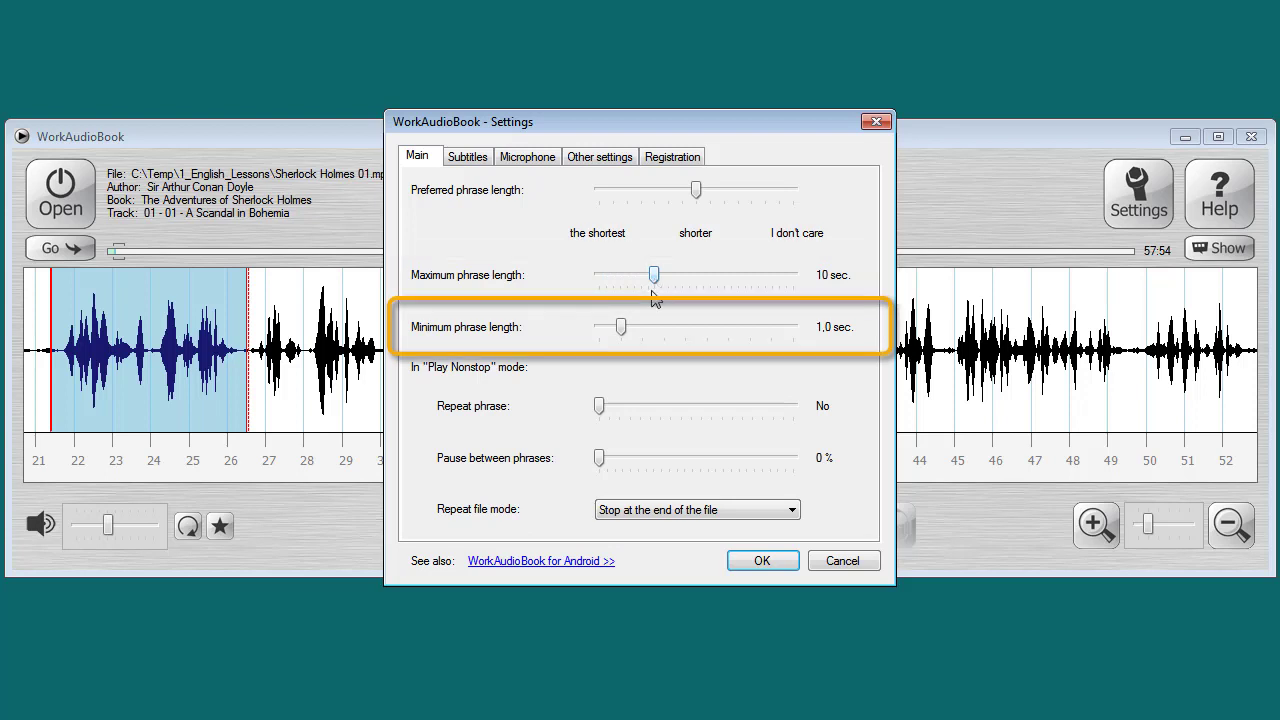
{"action": "mouse_move", "coordinate": [626, 334]}
{"action": "left_mouse_down"}
{"action": "mouse_move", "coordinate": [615, 329]}
{"action": "mouse_move", "coordinate": [803, 336]}
{"action": "mouse_move", "coordinate": [633, 339]}
{"action": "left_mouse_up"}
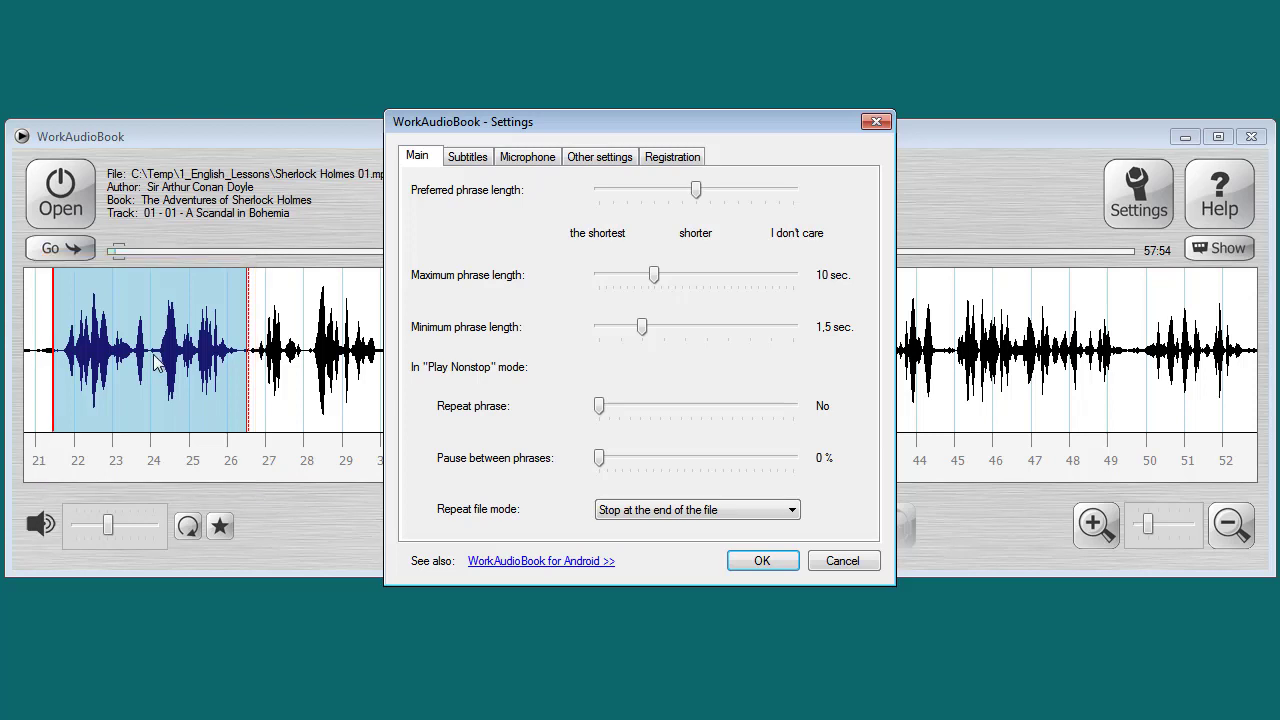
Set phrase splitting to 'the shortest' preference, 2 sec maximum and 0,5 sec minimum length
{"action": "left_click_drag", "start_coordinate": [696, 190], "coordinate": [600, 190]}
{"action": "left_click_drag", "start_coordinate": [653, 274], "coordinate": [599, 276]}
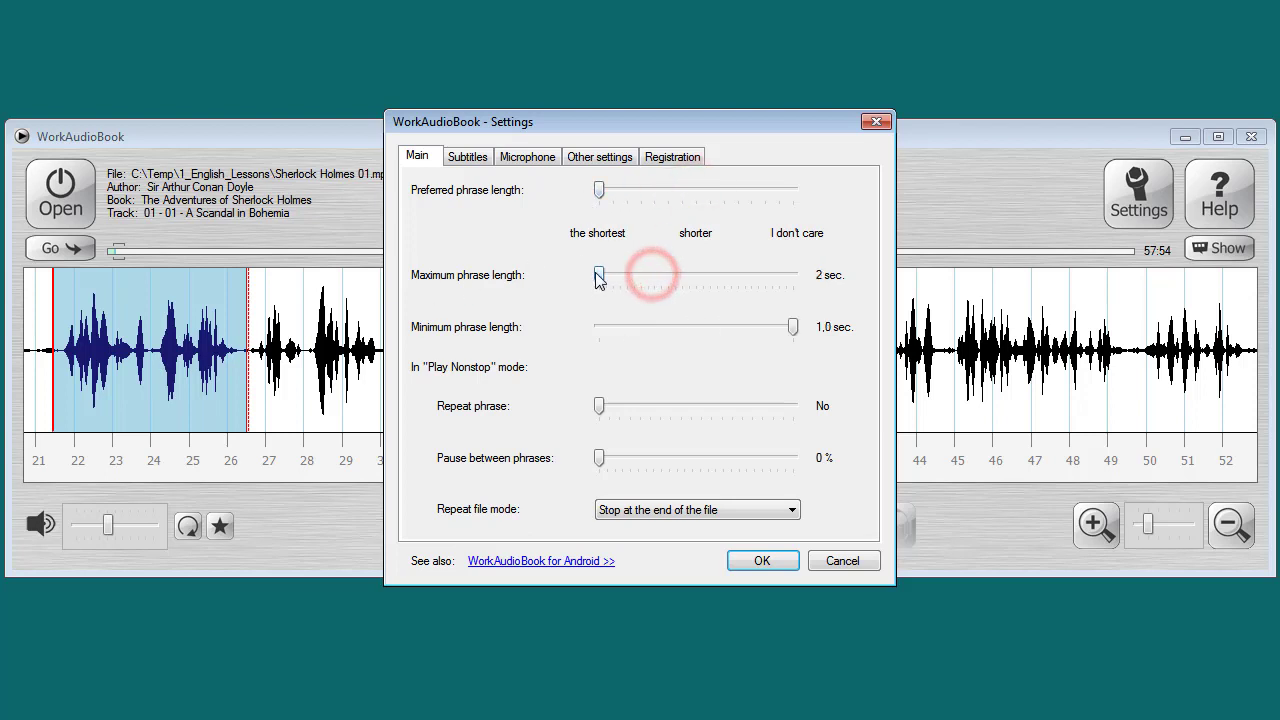
{"action": "left_click_drag", "start_coordinate": [792, 328], "coordinate": [629, 334]}
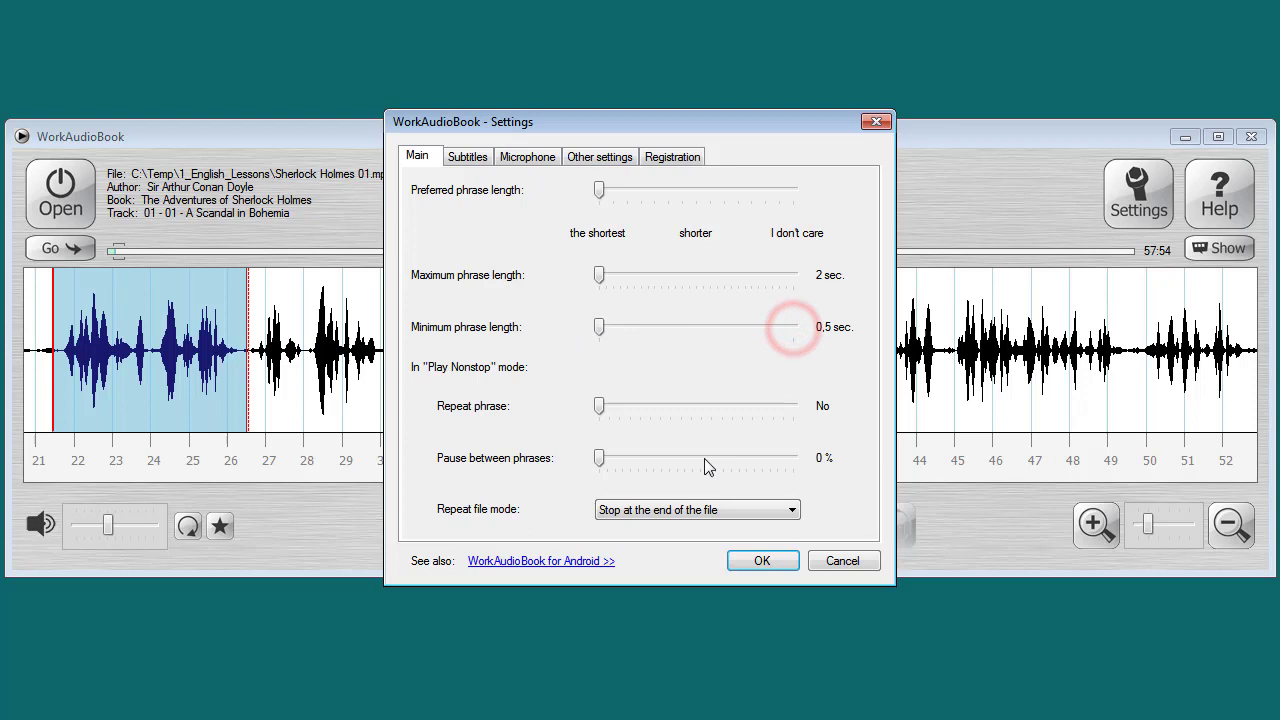
{"action": "left_click", "coordinate": [756, 562]}
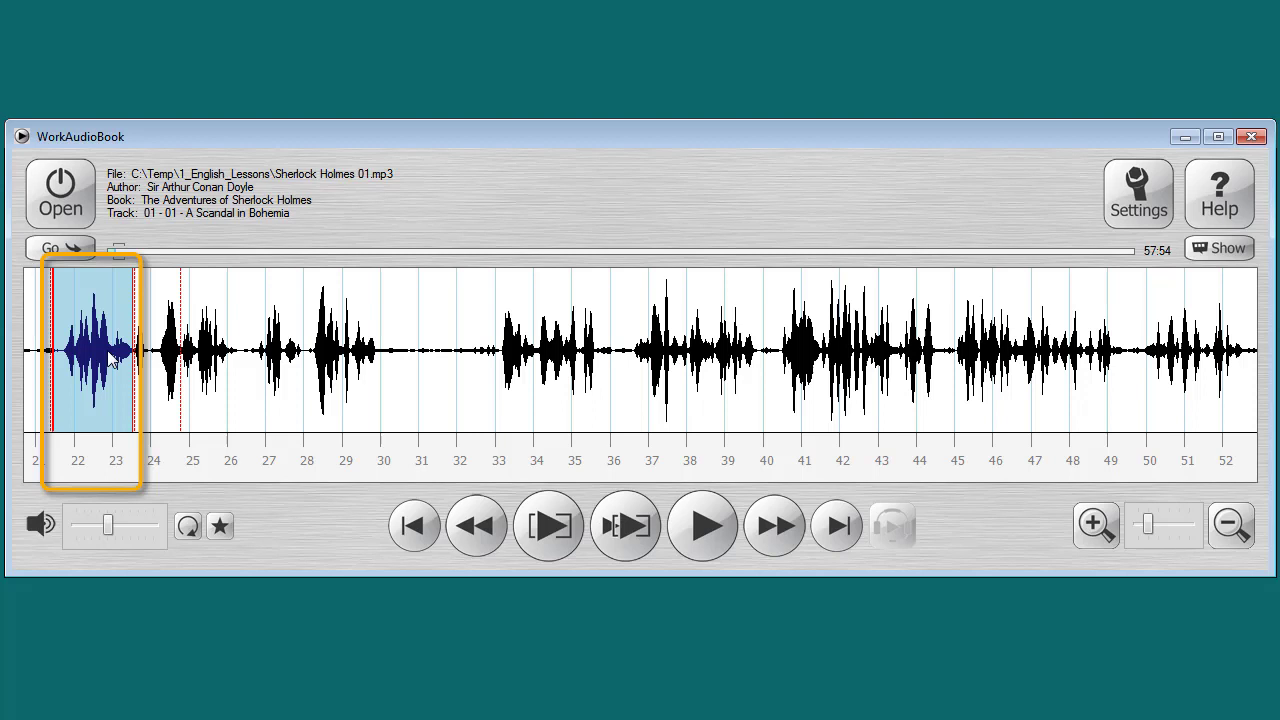
Change phrase settings to 'I don't care' preference, 30 sec maximum and 15,0 sec minimum
{"action": "left_click", "coordinate": [1135, 195]}
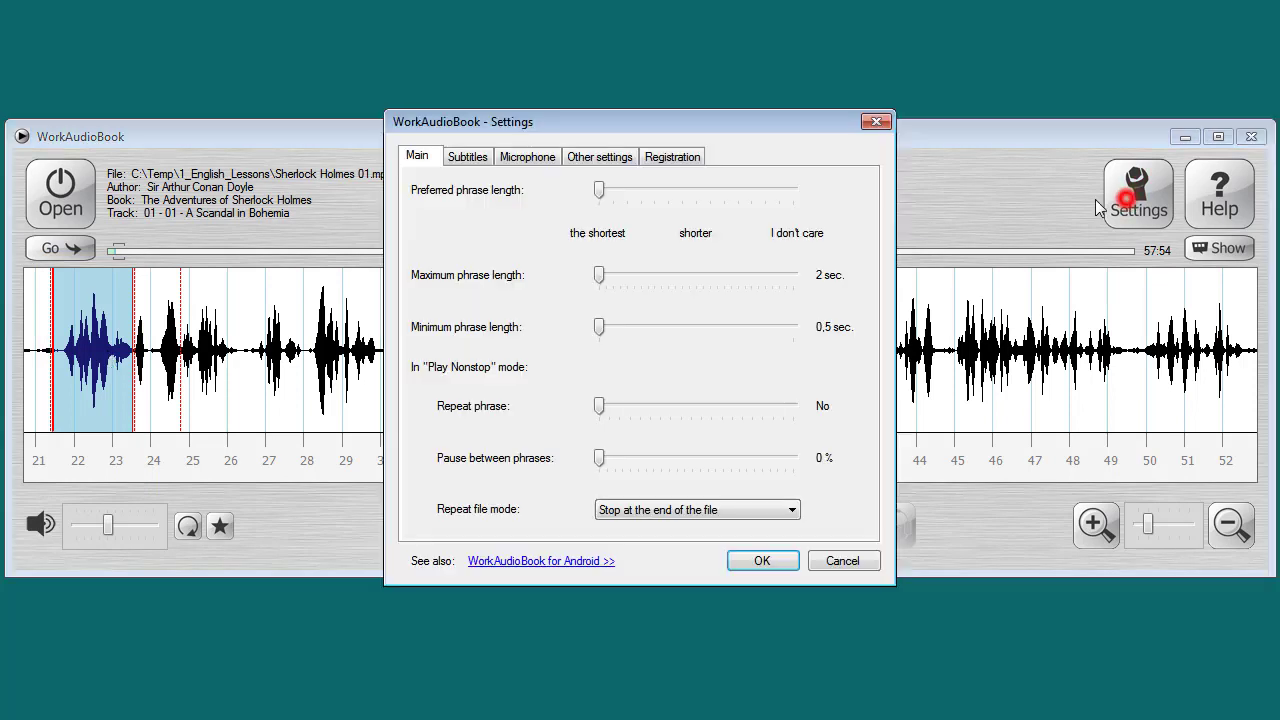
{"action": "left_click_drag", "start_coordinate": [601, 192], "coordinate": [795, 205]}
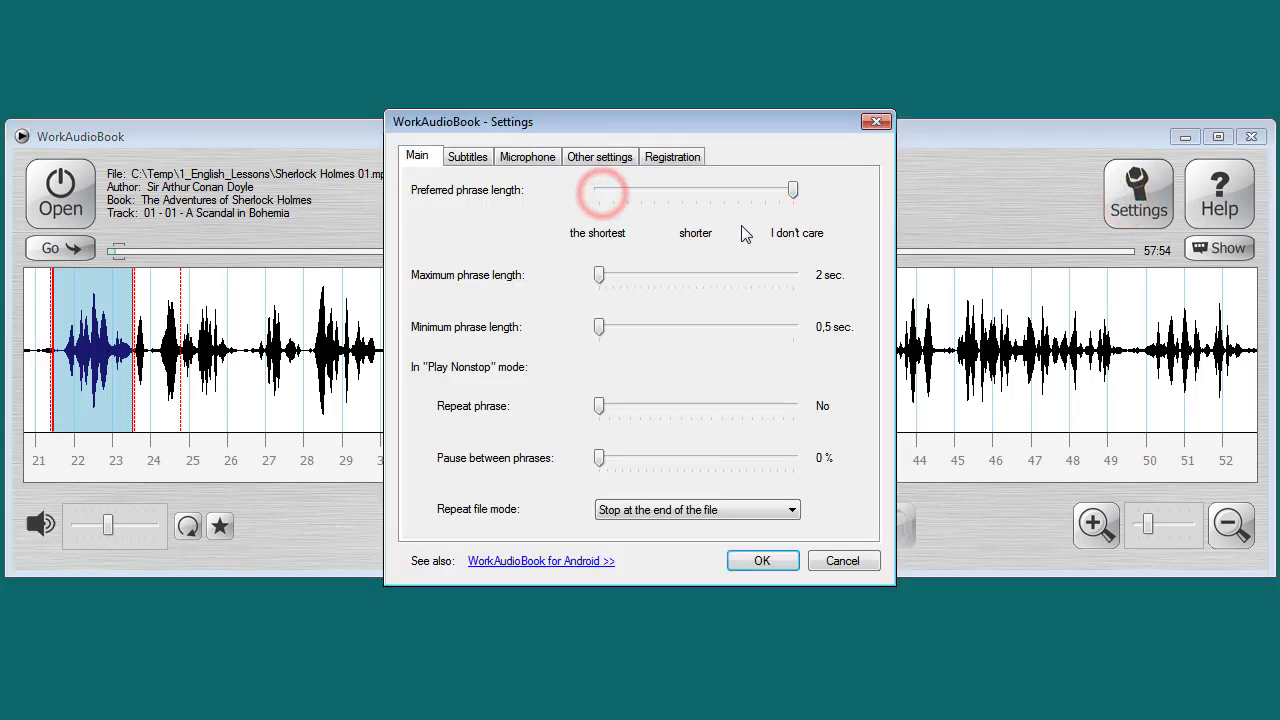
{"action": "left_click_drag", "start_coordinate": [600, 275], "coordinate": [822, 283]}
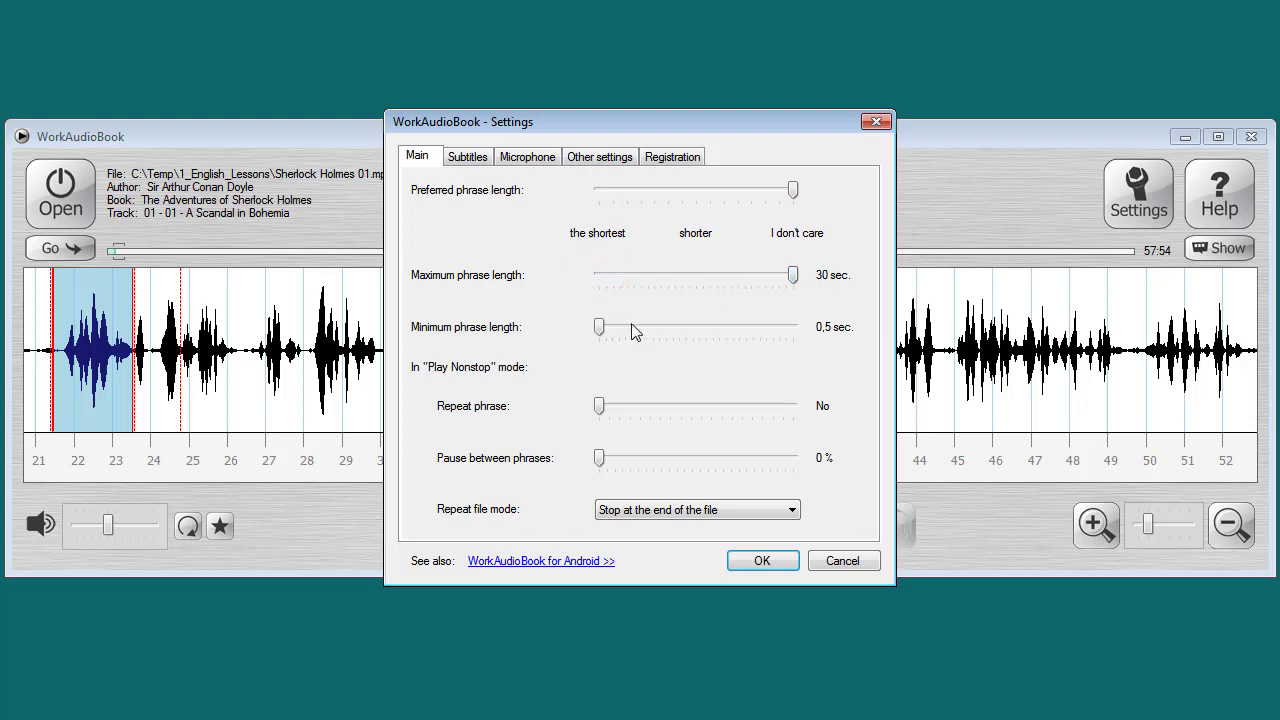
{"action": "left_click_drag", "start_coordinate": [600, 328], "coordinate": [812, 345]}
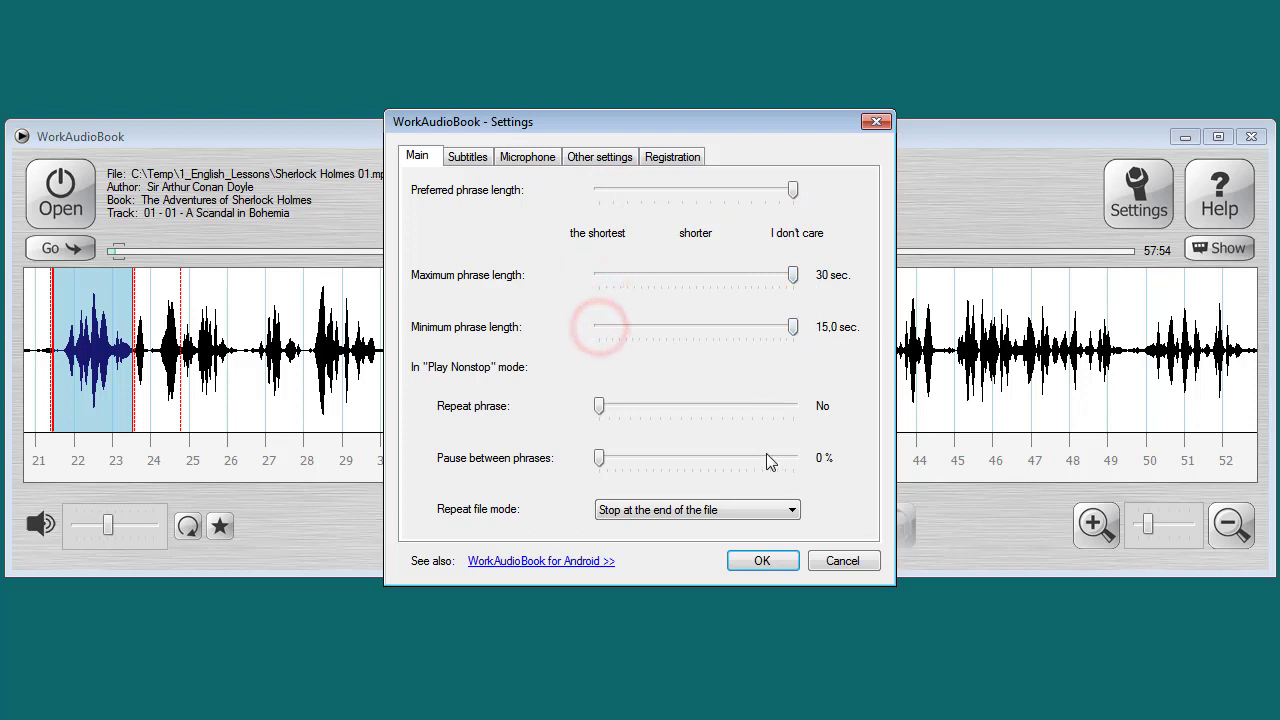
{"action": "left_click", "coordinate": [770, 562]}
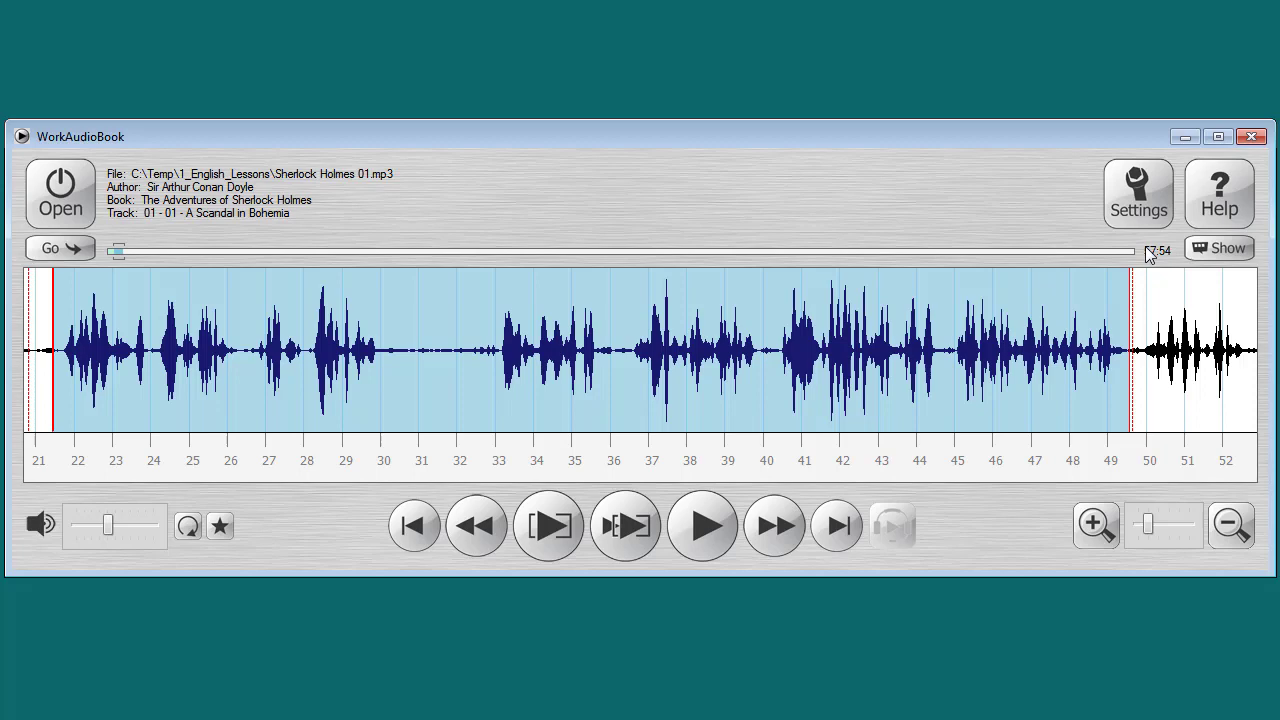
Re-split phrases with 'the shortest' preference, 6 sec maximum and 1,0 sec minimum
{"action": "left_click", "coordinate": [1138, 192]}
{"action": "left_click_drag", "start_coordinate": [795, 190], "coordinate": [598, 190]}
{"action": "left_click_drag", "start_coordinate": [792, 274], "coordinate": [627, 277]}
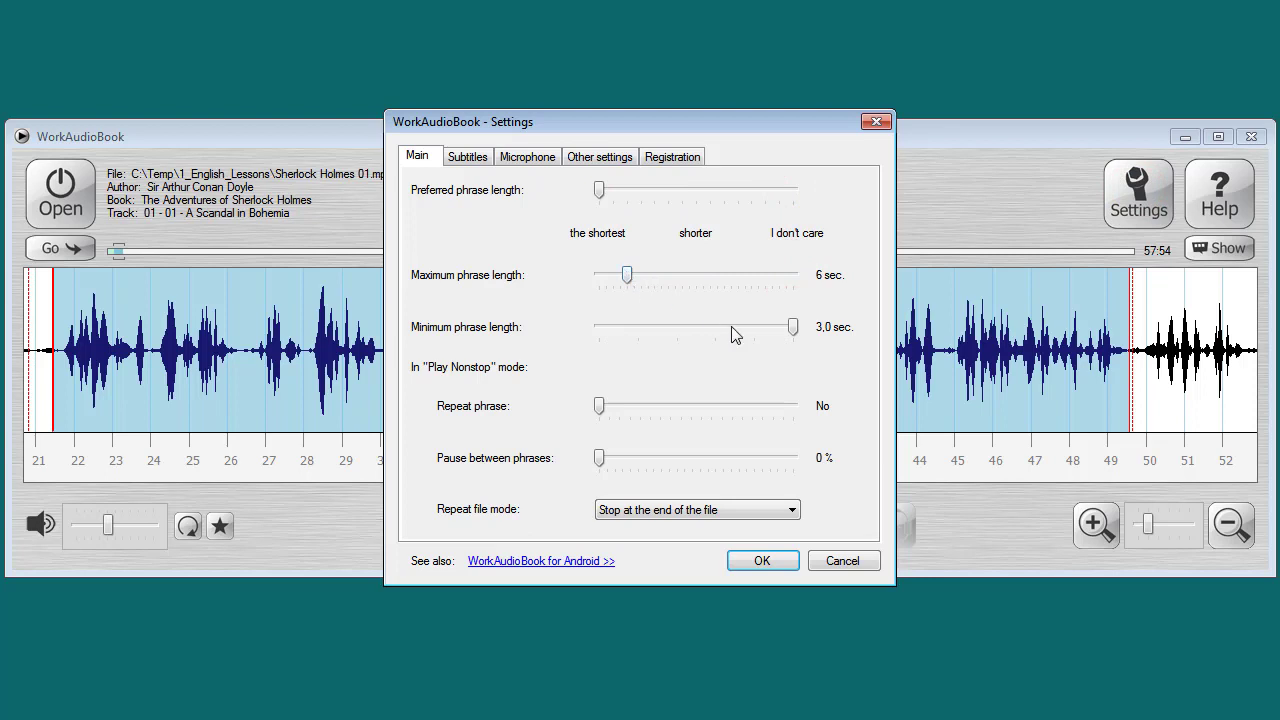
{"action": "left_click_drag", "start_coordinate": [792, 327], "coordinate": [640, 332]}
{"action": "left_click", "coordinate": [749, 557]}
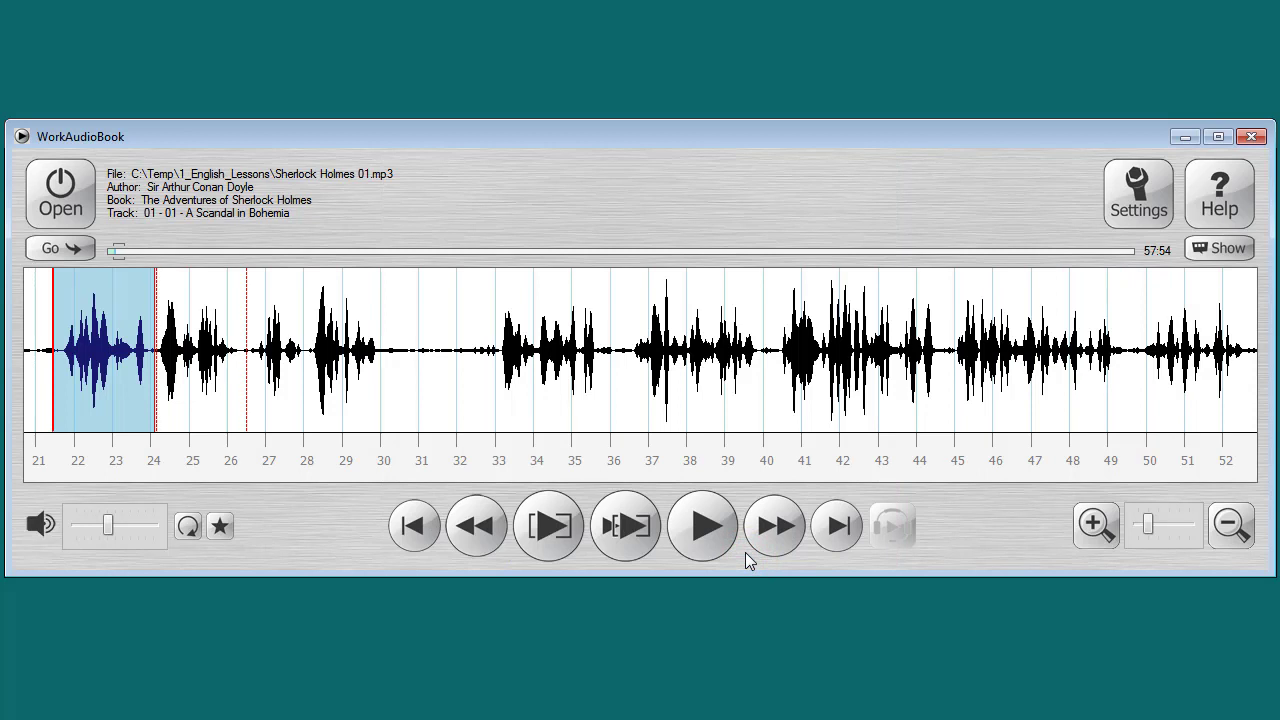
Enable phrase repeat, loop the 21–24 second phrase, then stop it
{"action": "left_click", "coordinate": [190, 525]}
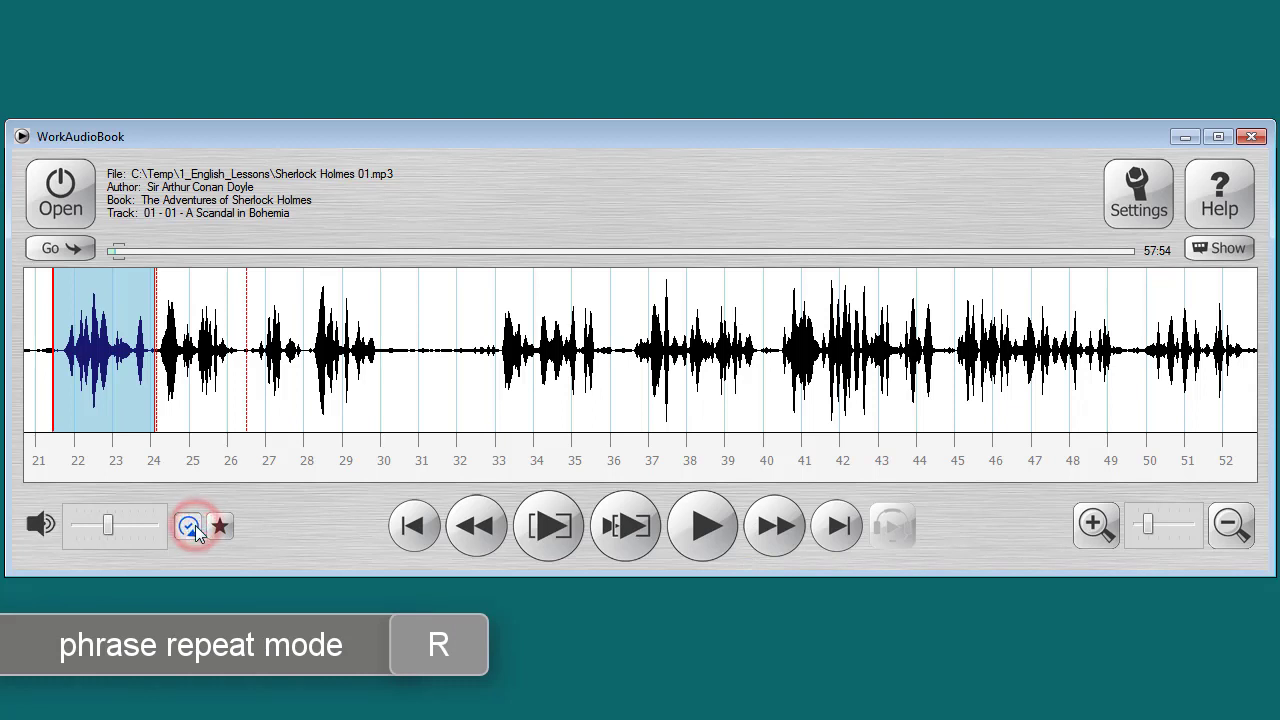
{"action": "left_click", "coordinate": [536, 521]}
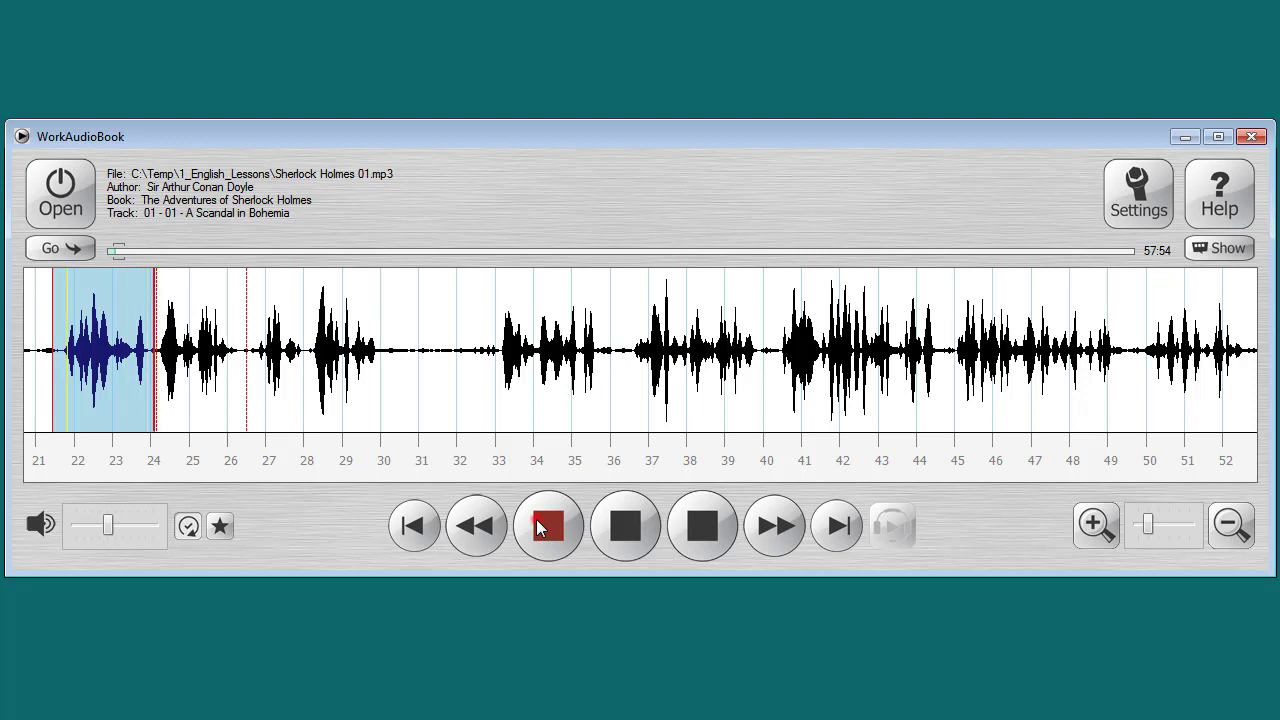
{"action": "left_click", "coordinate": [537, 521]}
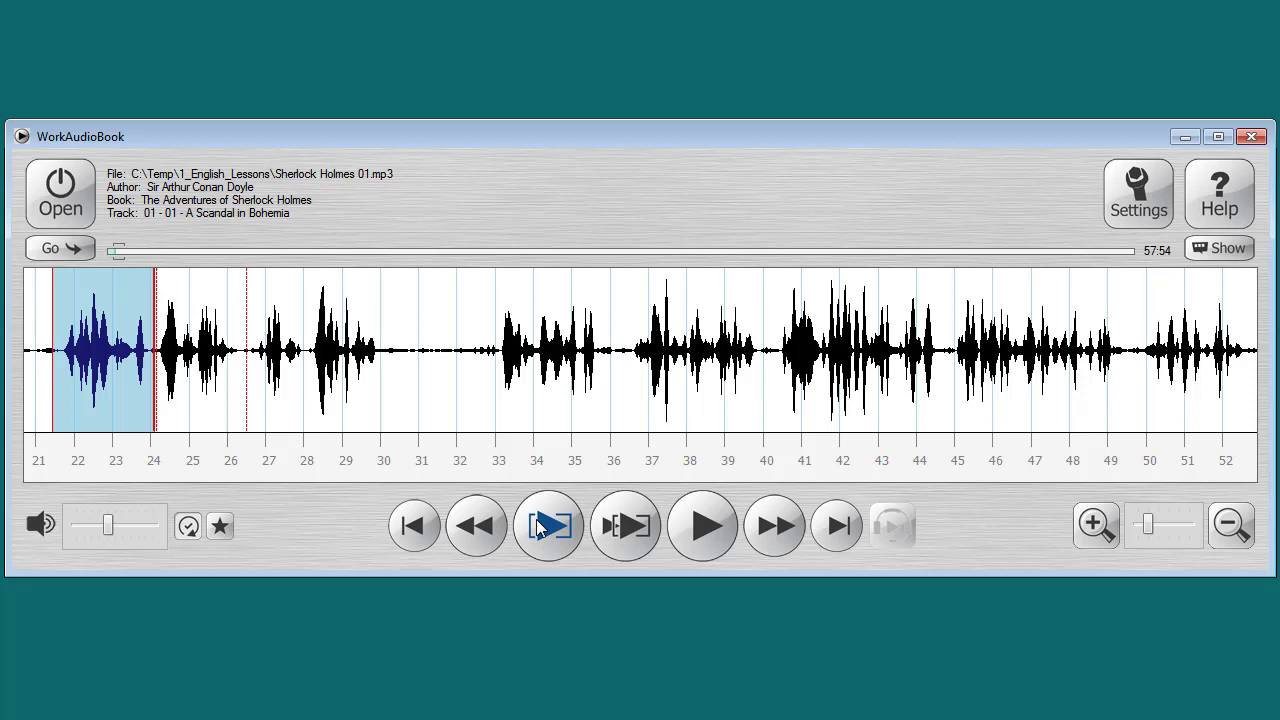
Set nonstop play to repeat each phrase x 2 with a 50 % pause between phrases
{"action": "left_click", "coordinate": [1146, 195]}
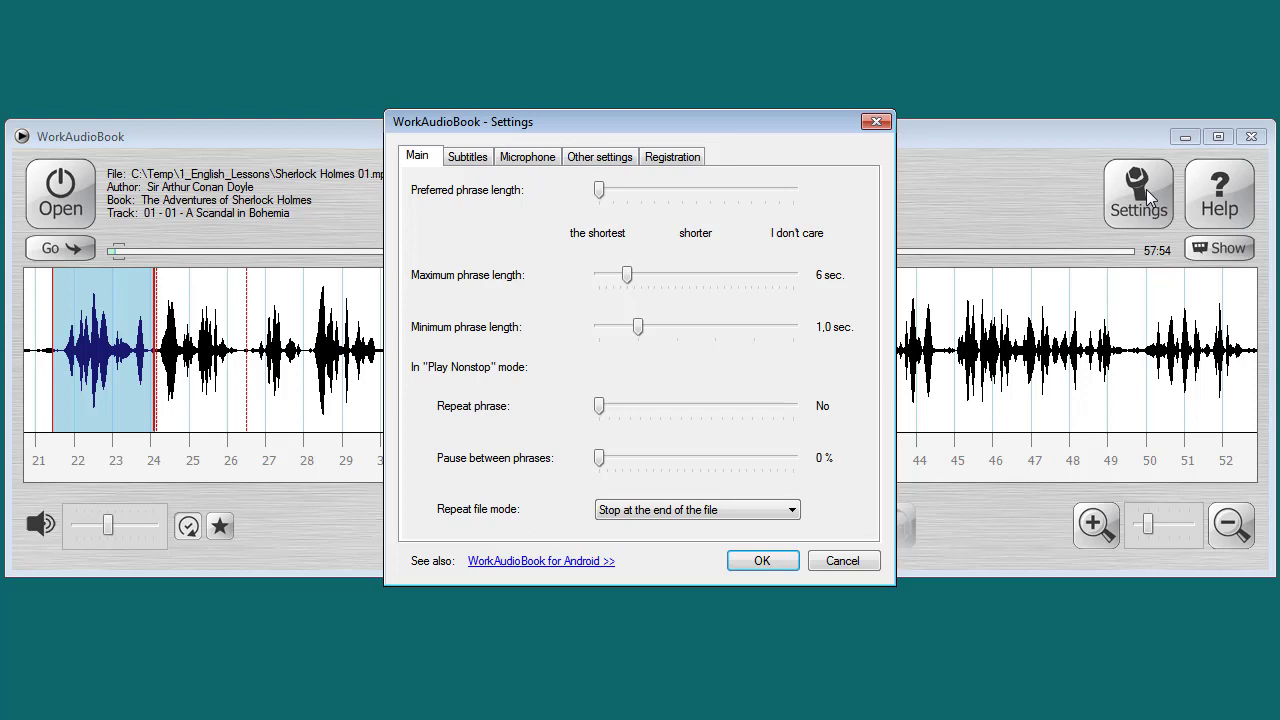
{"action": "left_click_drag", "start_coordinate": [600, 406], "coordinate": [608, 405]}
{"action": "left_click_drag", "start_coordinate": [595, 458], "coordinate": [617, 466]}
{"action": "left_click", "coordinate": [752, 561]}
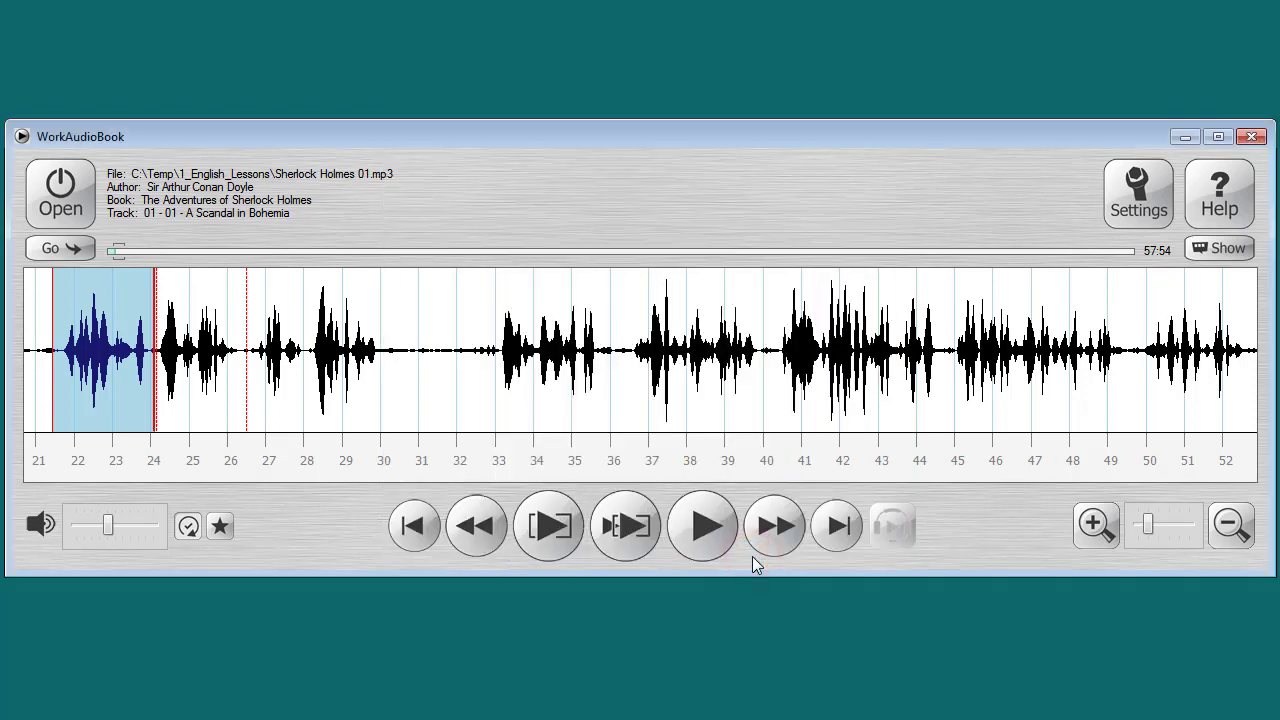
Play the audiobook nonstop and stop at the phrase around 26.5–30 seconds
{"action": "left_click", "coordinate": [709, 523]}
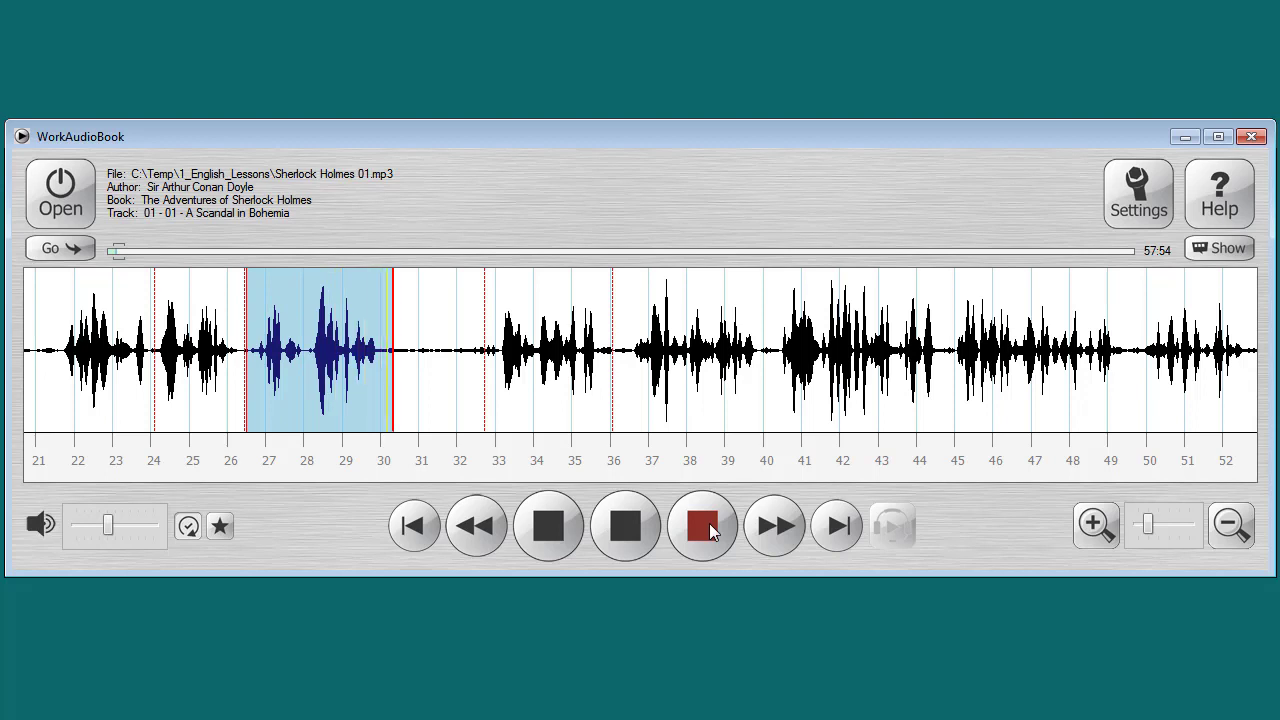
{"action": "left_click", "coordinate": [709, 523]}
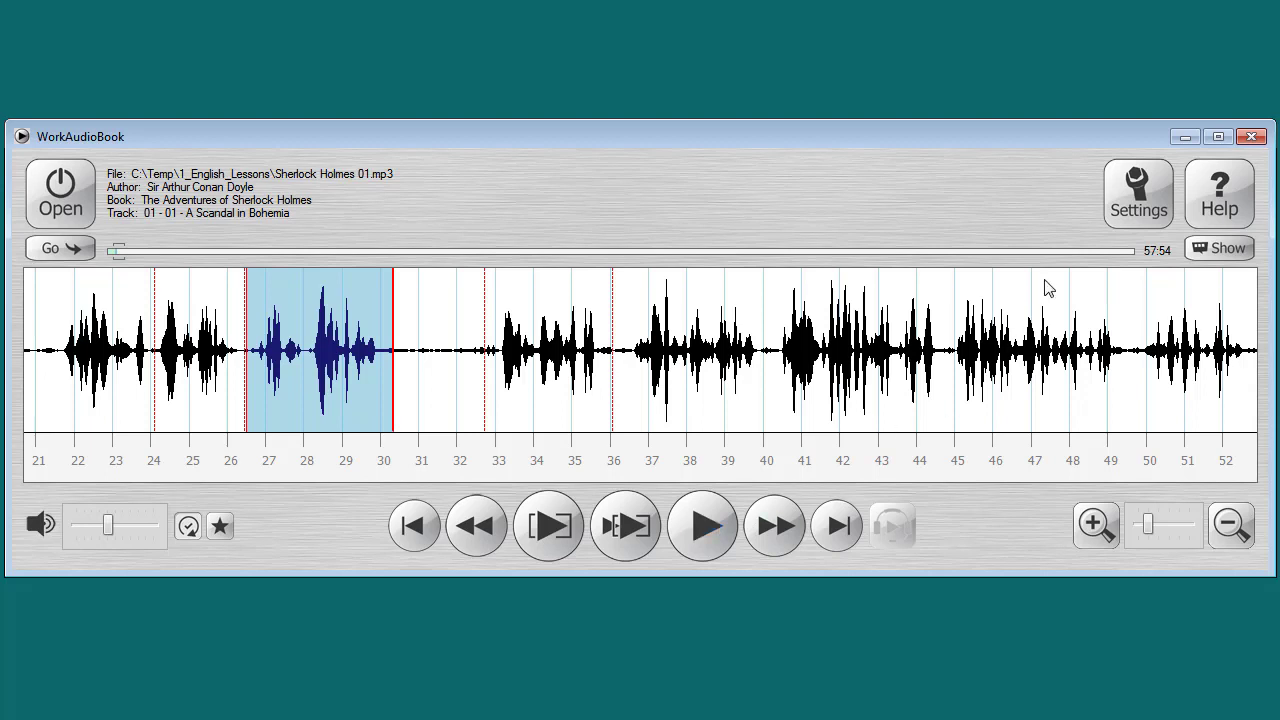
Set repeat file mode to 'Automatically repeat the file' and jump to the end near 57:42
{"action": "left_click", "coordinate": [1116, 198]}
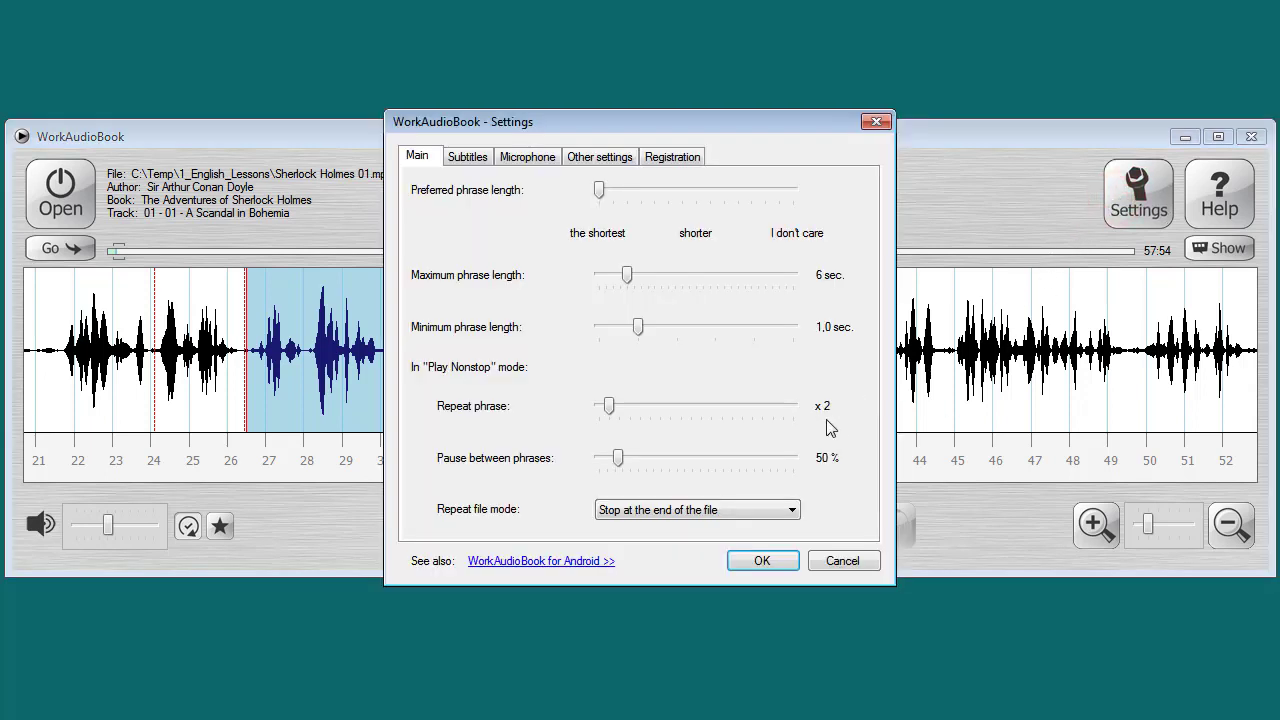
{"action": "left_click", "coordinate": [708, 512]}
{"action": "left_click", "coordinate": [706, 540]}
{"action": "left_click", "coordinate": [757, 562]}
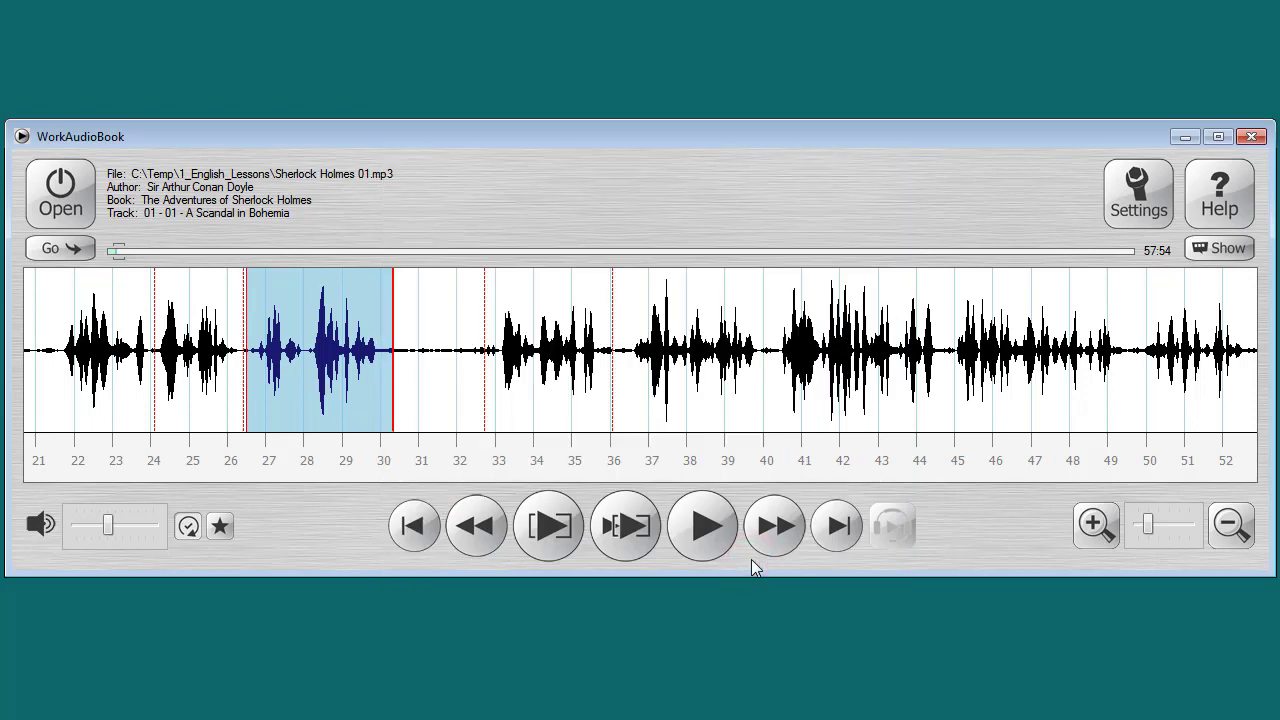
{"action": "left_click", "coordinate": [837, 524]}
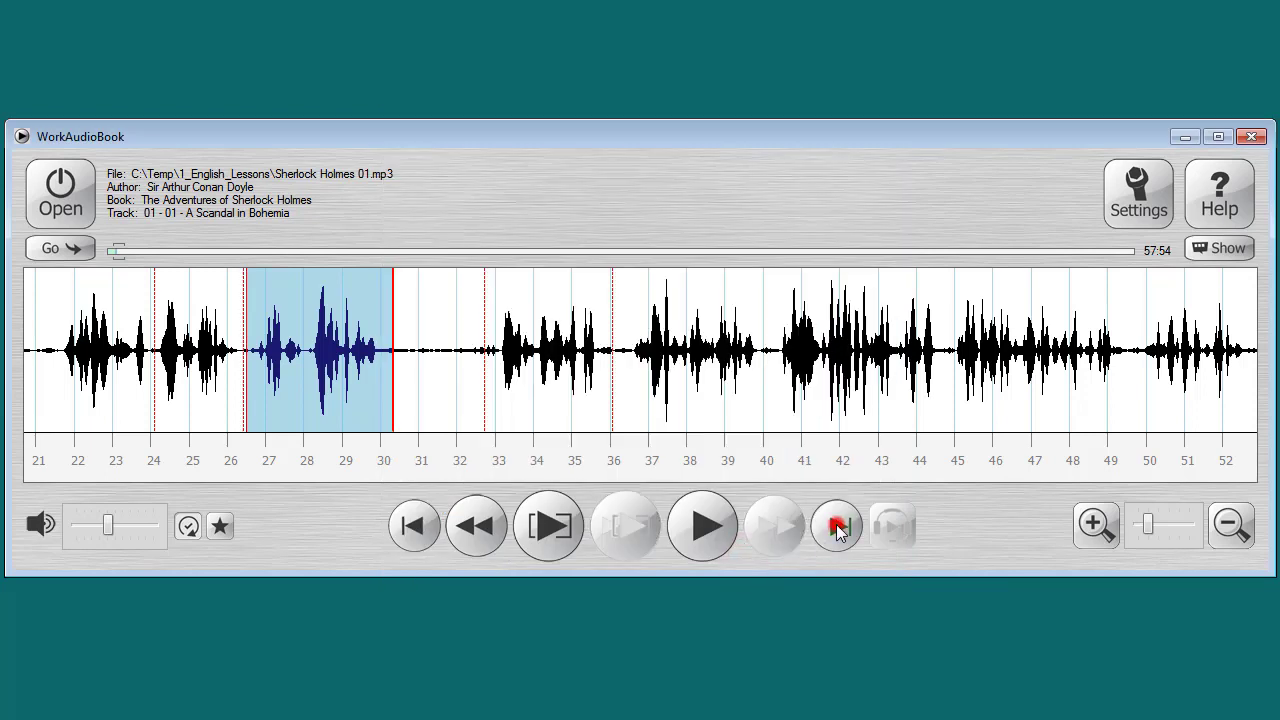
Play past the file's end until it wraps to the 0.5–5 second phrase, then stop
{"action": "left_click", "coordinate": [707, 529]}
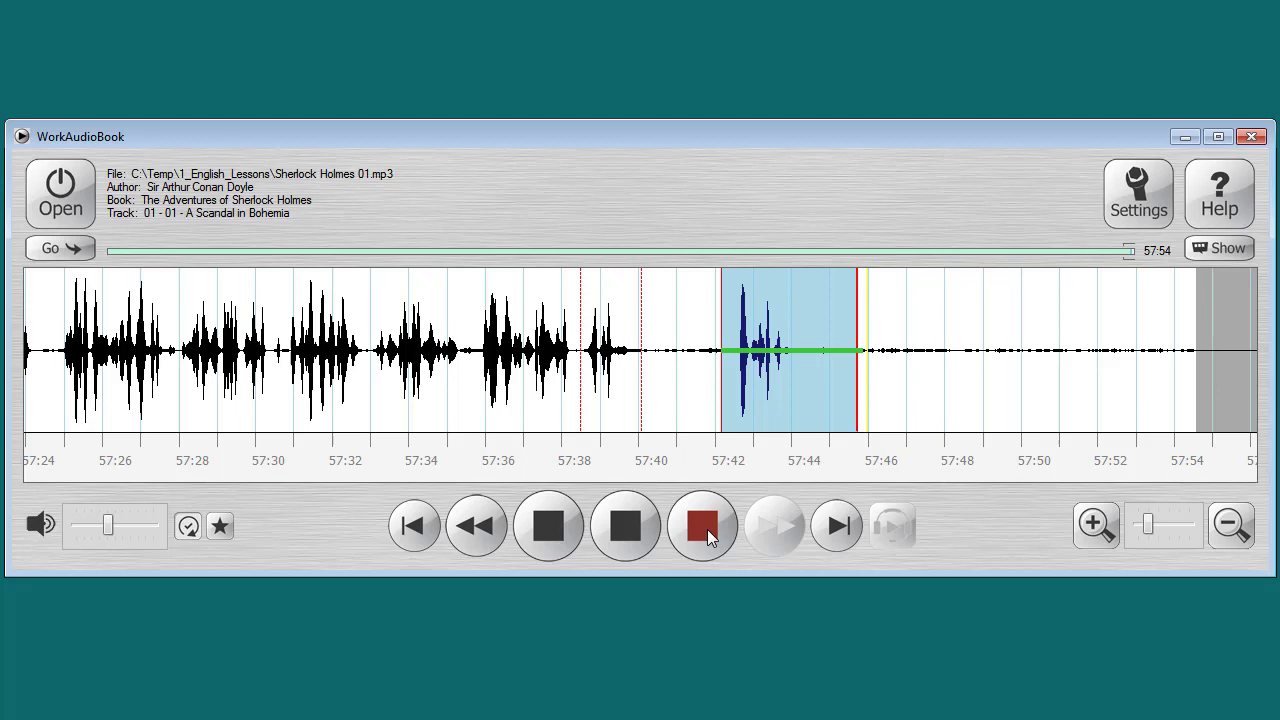
{"action": "left_click", "coordinate": [707, 529]}
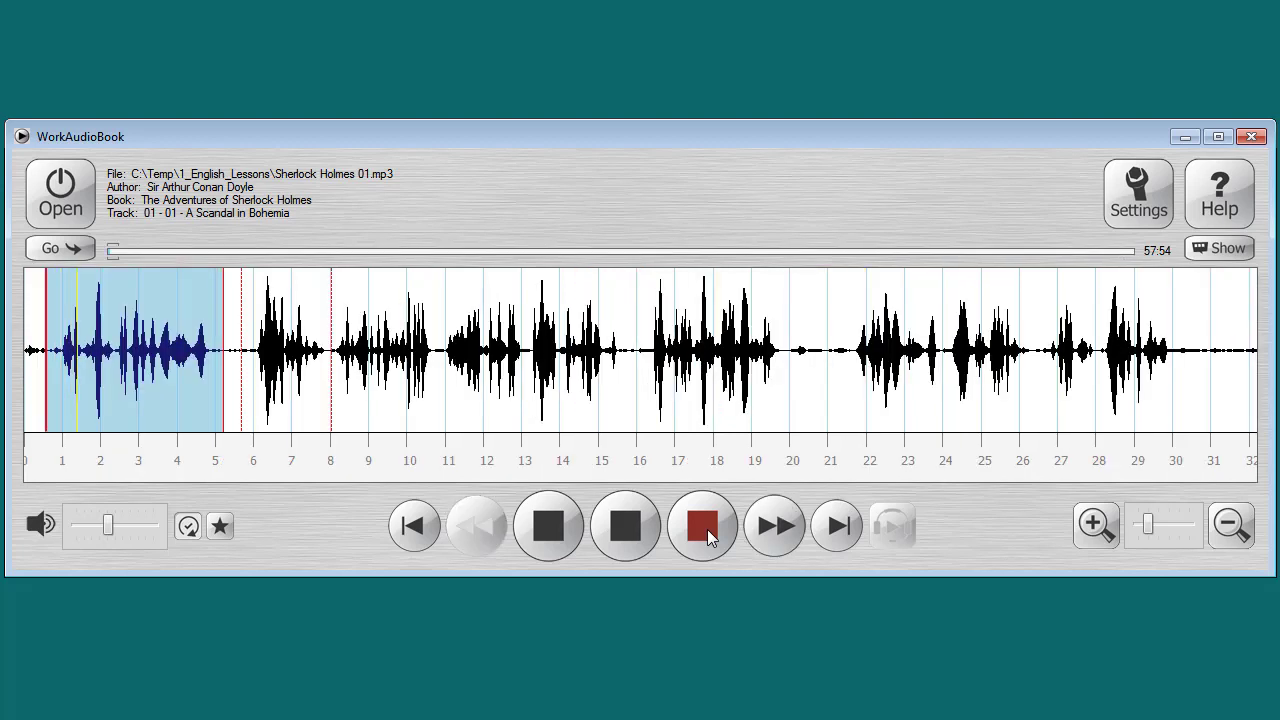